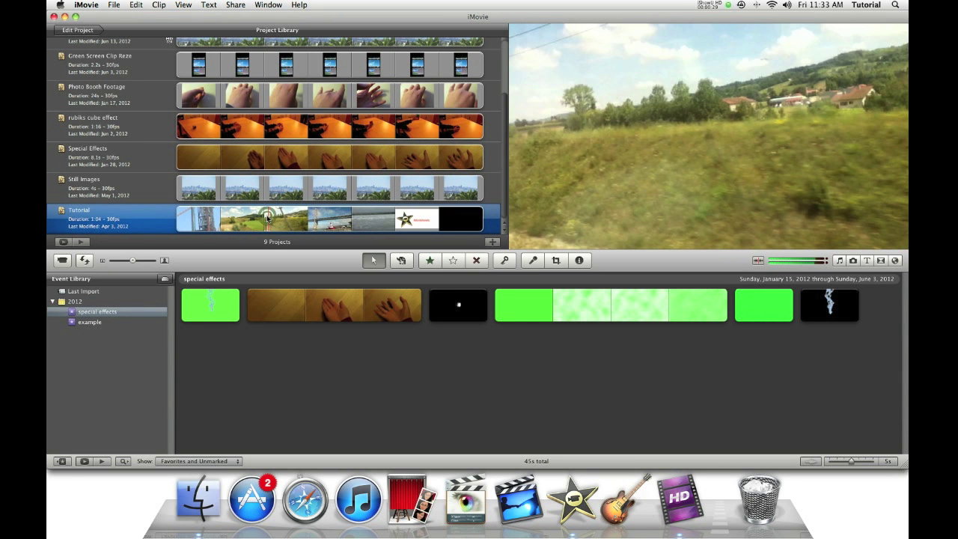
- Open the Tutorial project from the Project Library
double_click(267, 218)
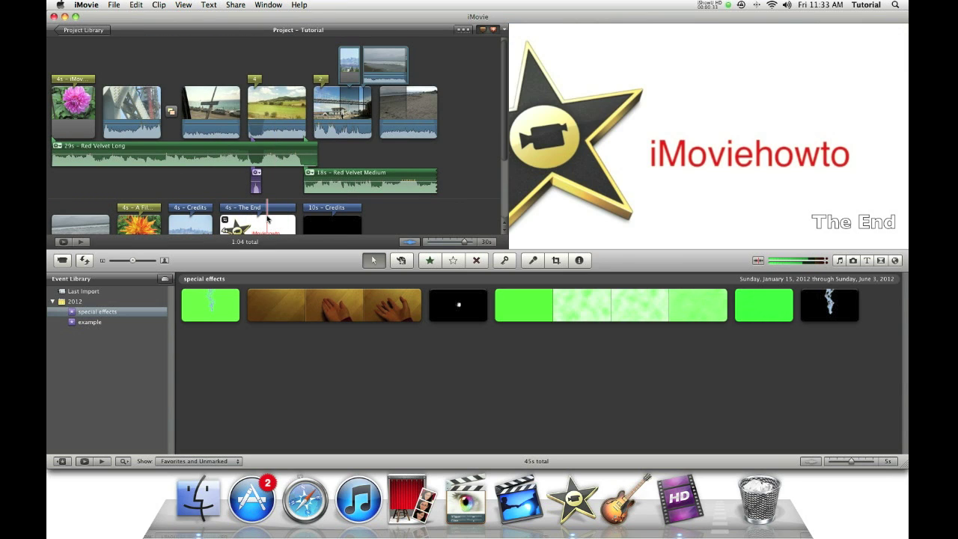
click(80, 5)
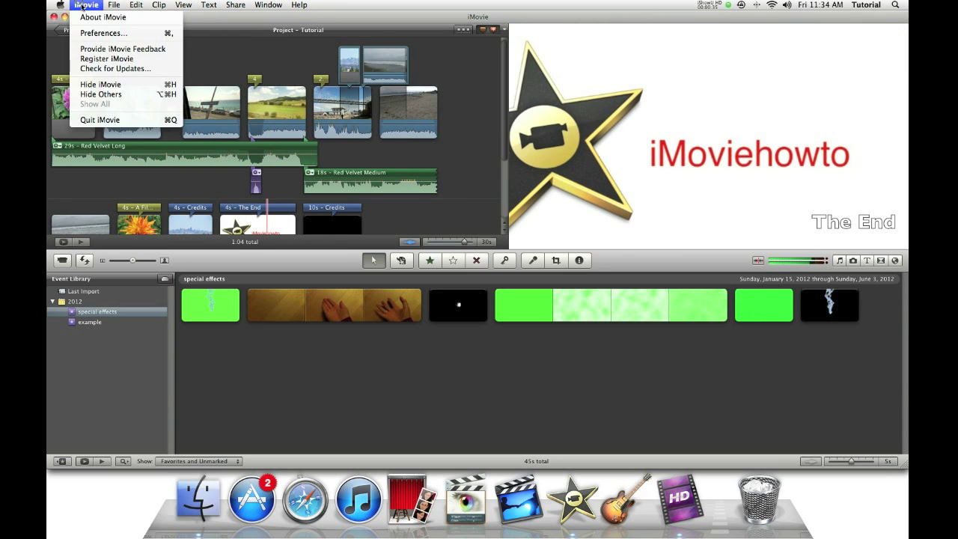
click(93, 34)
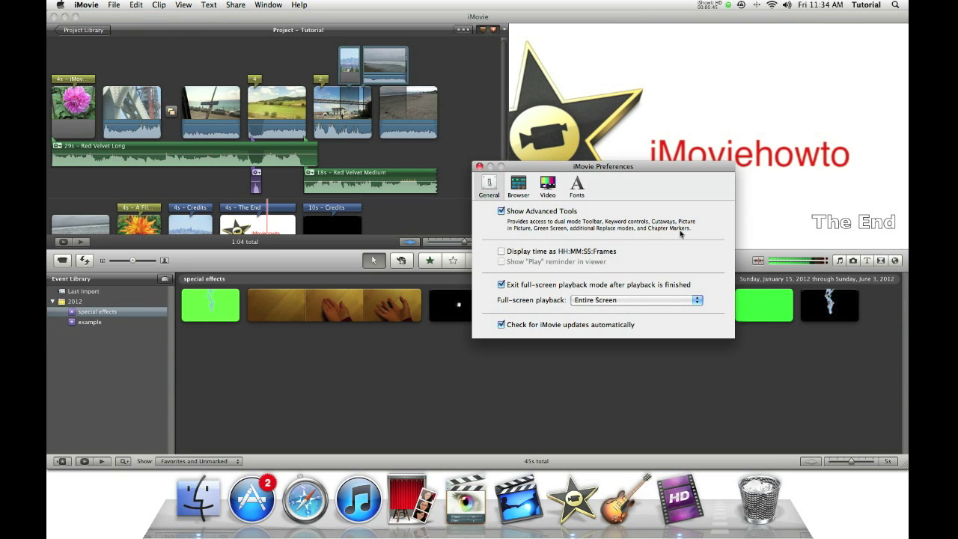
click(479, 167)
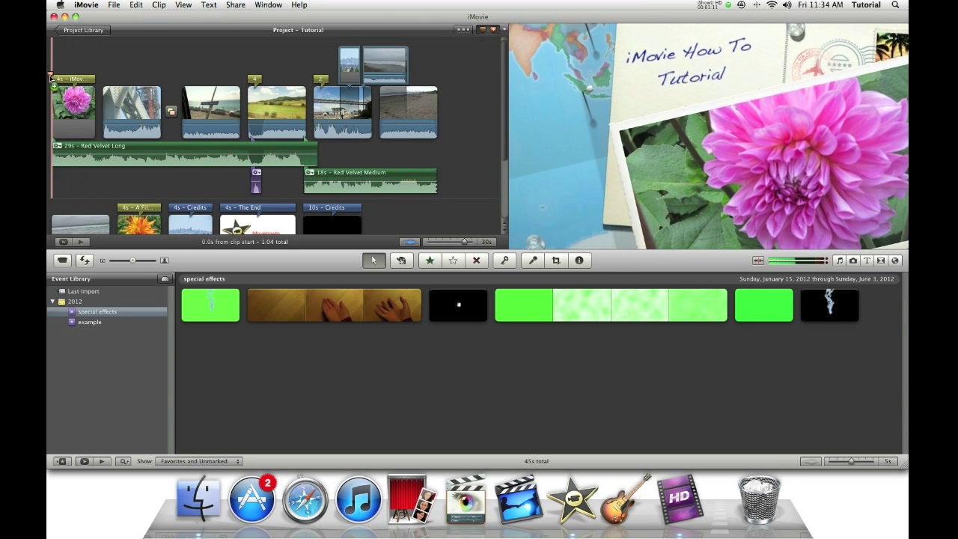
- Place chapter markers on the first clip, the beach drive clip and the closing title, naming the last 'Credits'
click(51, 78)
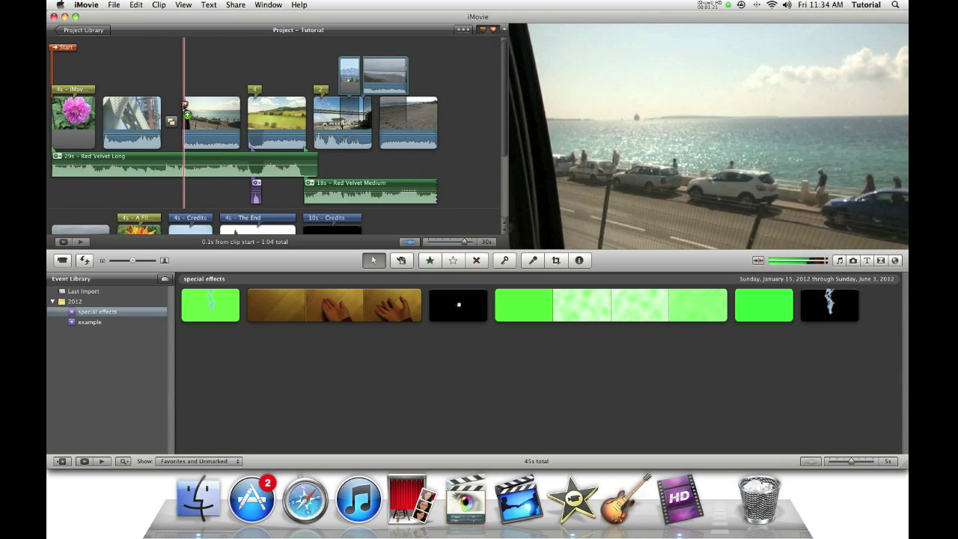
drag(183, 104, 187, 106)
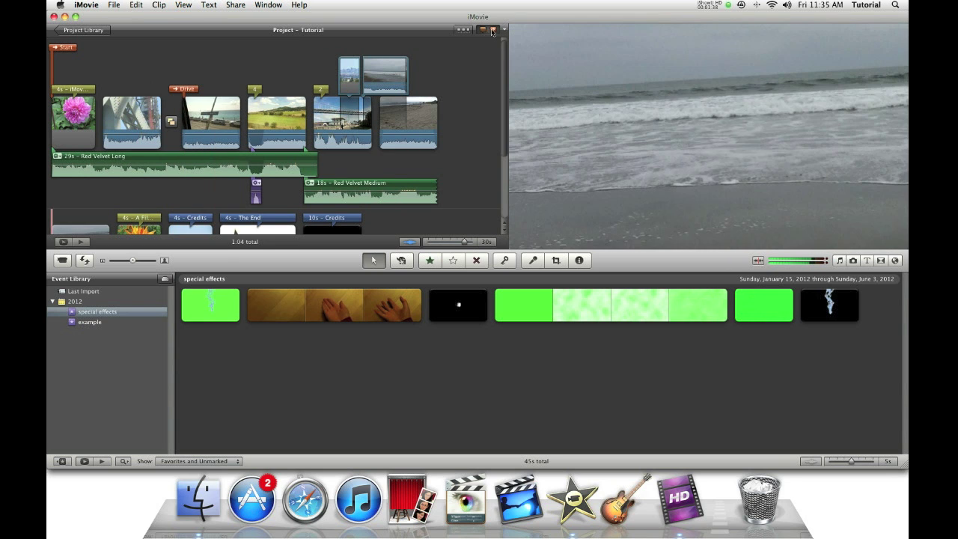
mouse_move(493, 32)
mouse_down()
mouse_move(435, 109)
mouse_move(146, 199)
mouse_move(113, 225)
mouse_up()
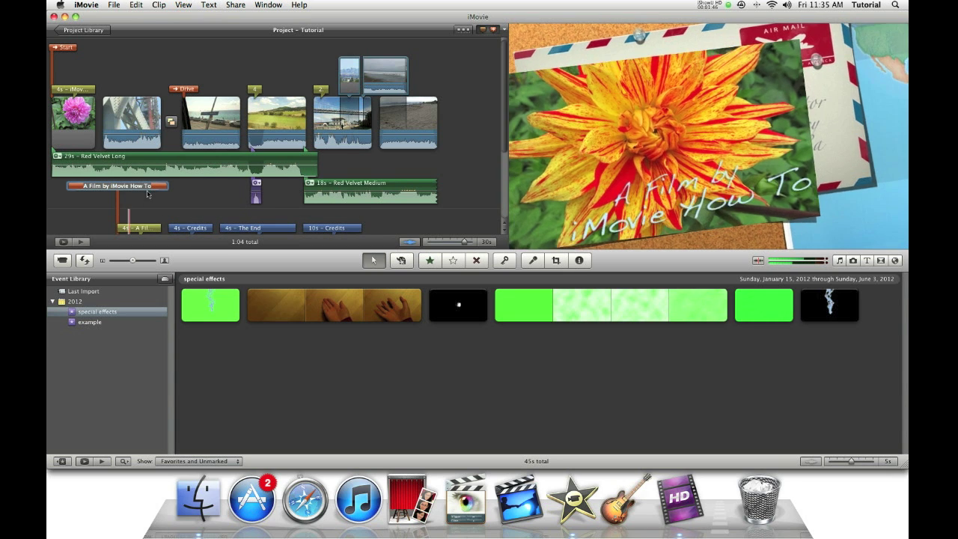
text(Credits)
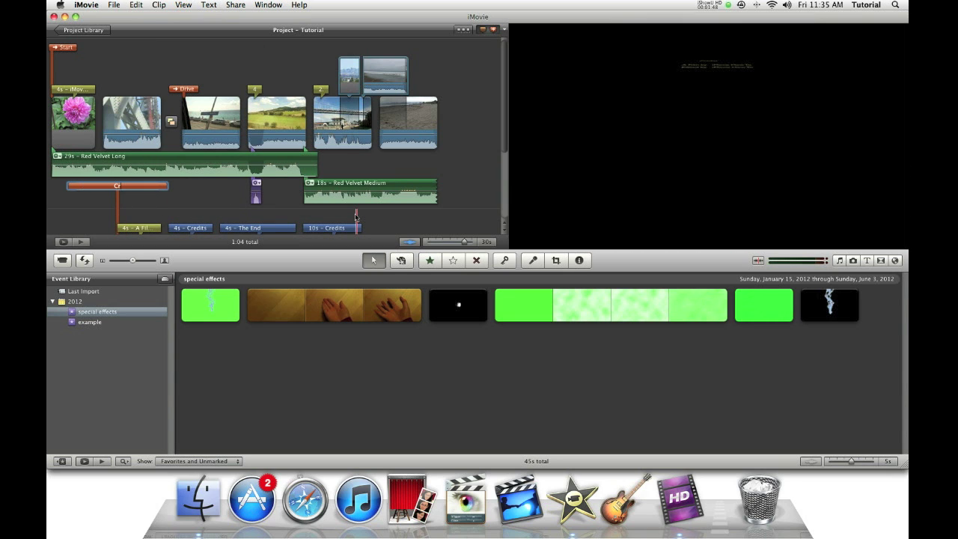
click(173, 213)
- Play the project and scroll the timeline to review the three markers
key(space)
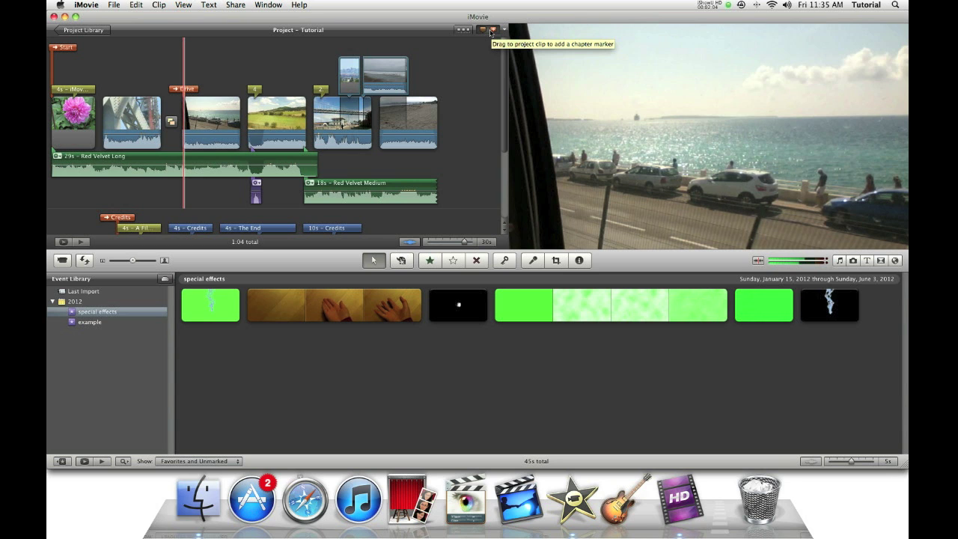
scroll(497, 52, down, 5)
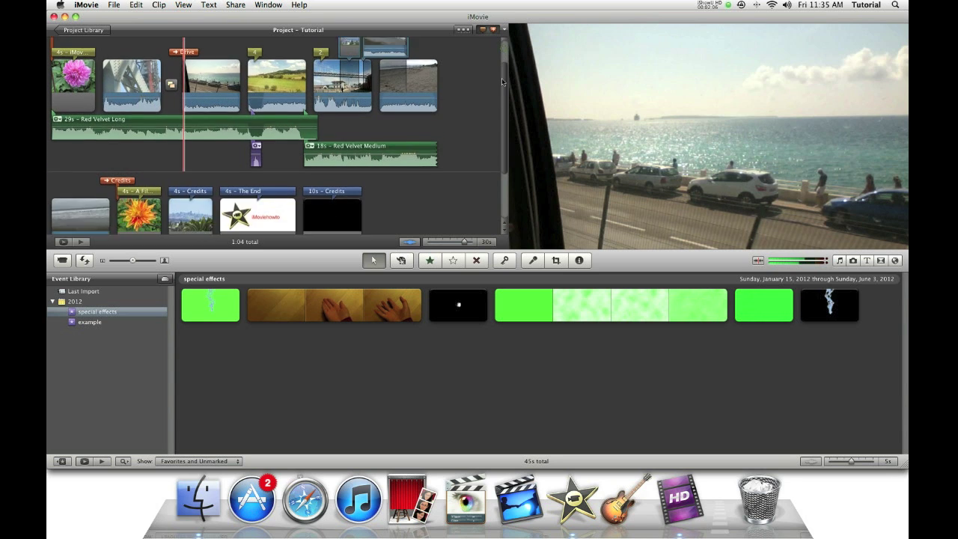
scroll(498, 59, up, 3)
scroll(499, 58, up, 2)
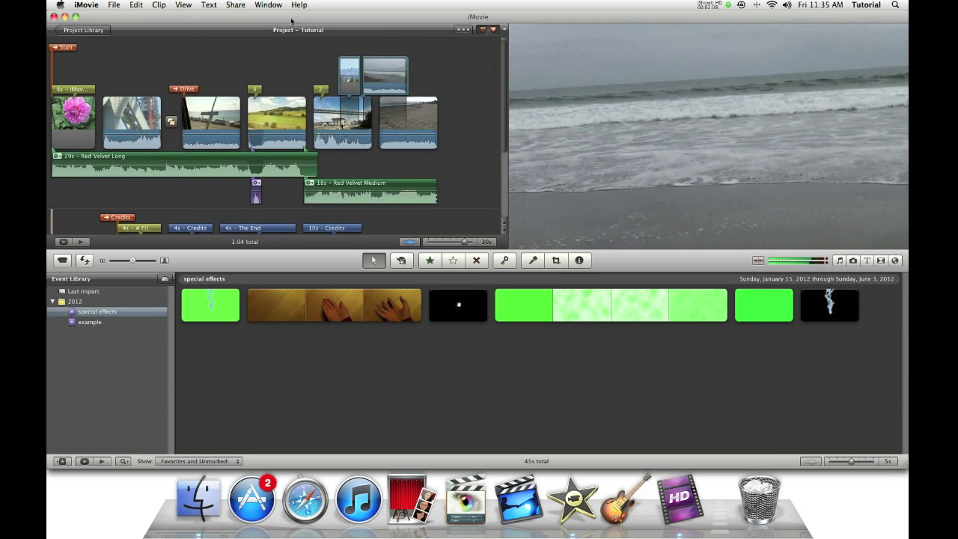
- Export the project at HD 720p as Tutorial.m4v onto the Desktop
click(248, 4)
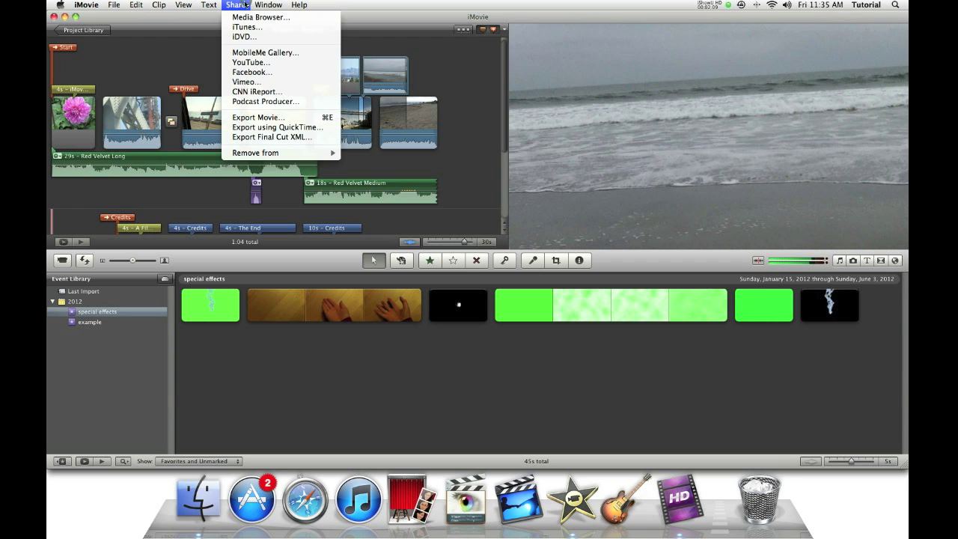
click(261, 118)
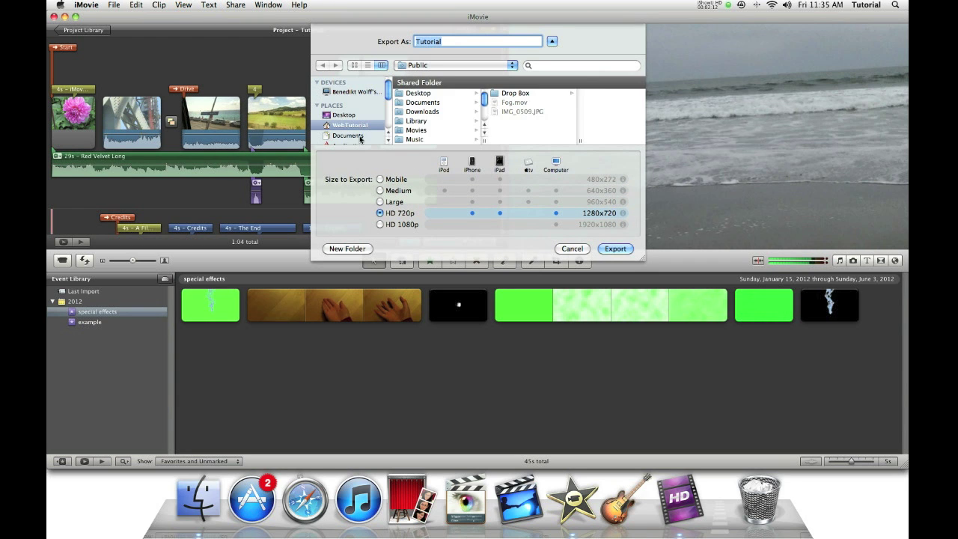
click(346, 115)
click(615, 248)
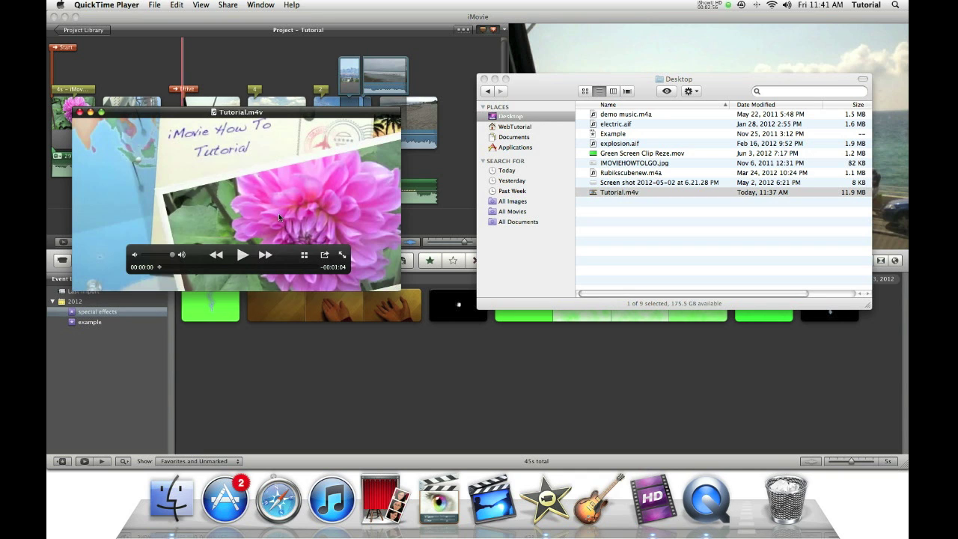
- Jump to the Drive and Credits chapters of Tutorial.m4v, pause, and quit QuickTime Player
click(305, 260)
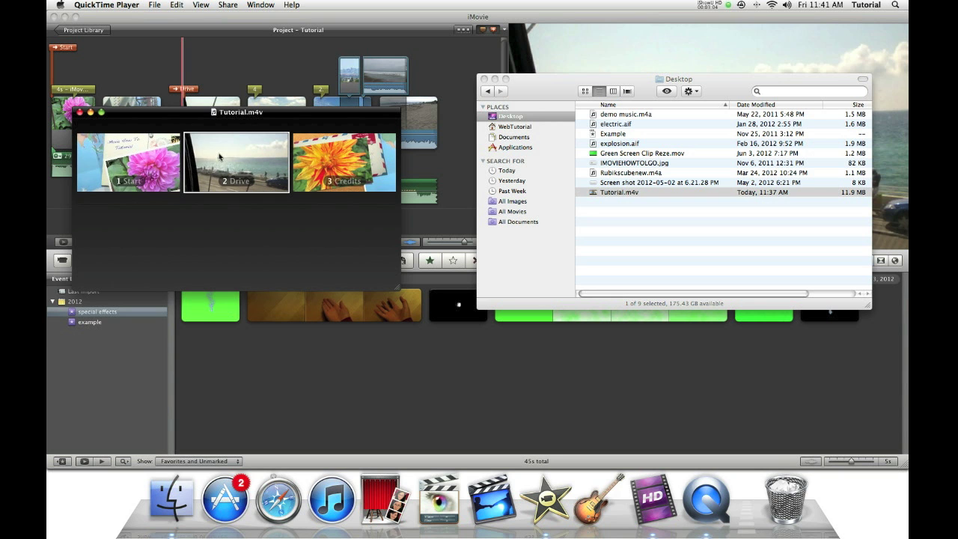
click(215, 155)
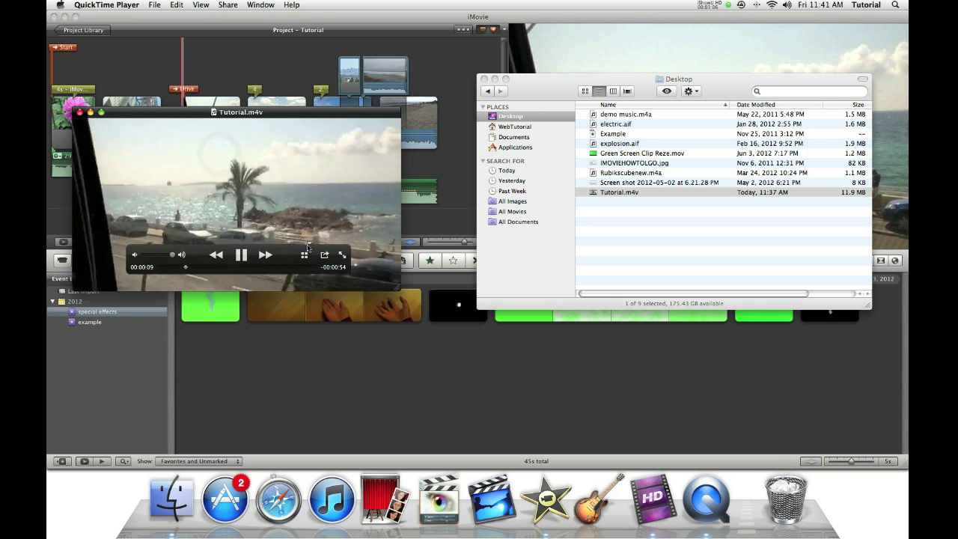
click(305, 256)
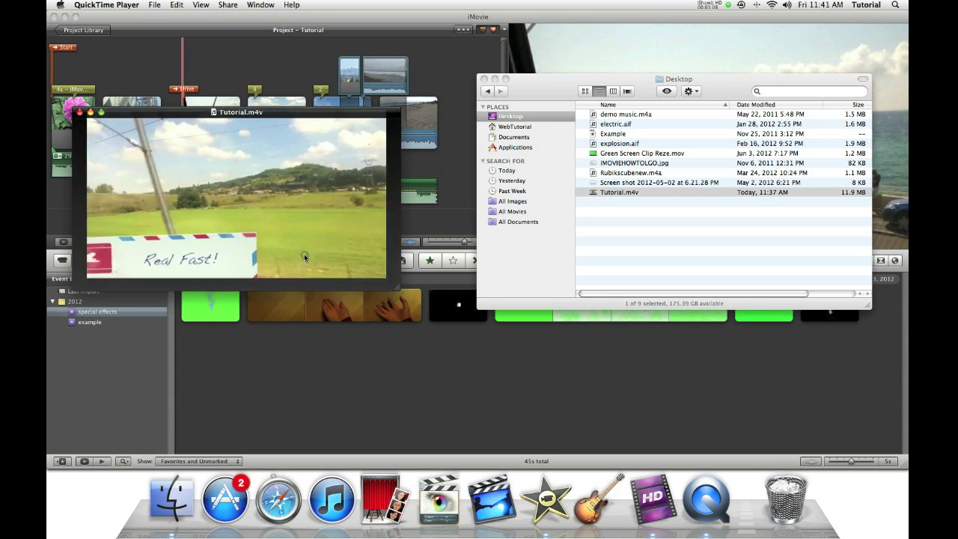
click(329, 181)
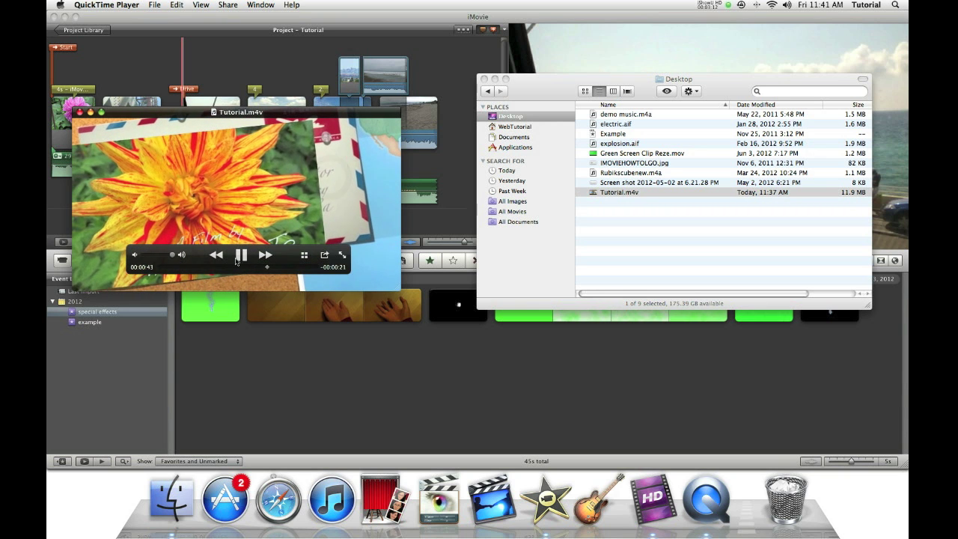
click(240, 256)
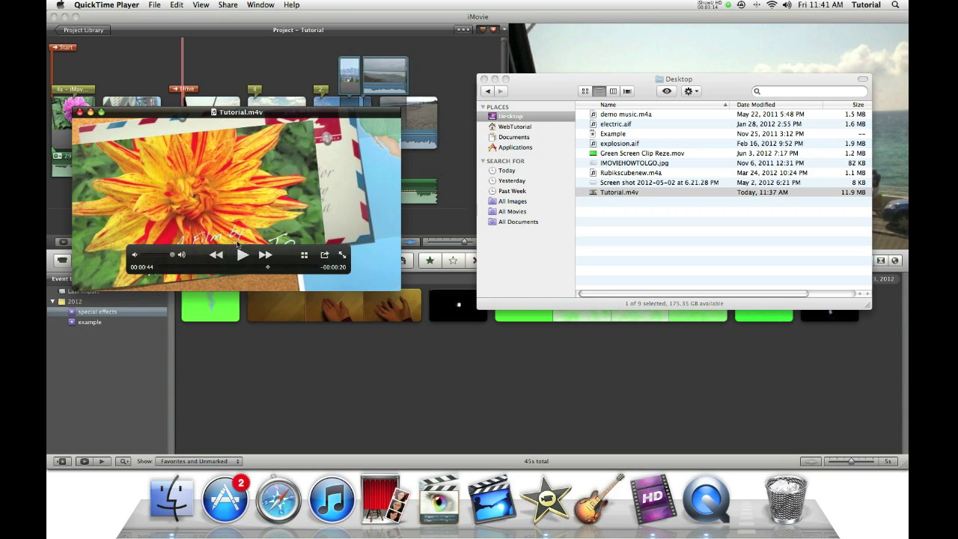
key(super+q)
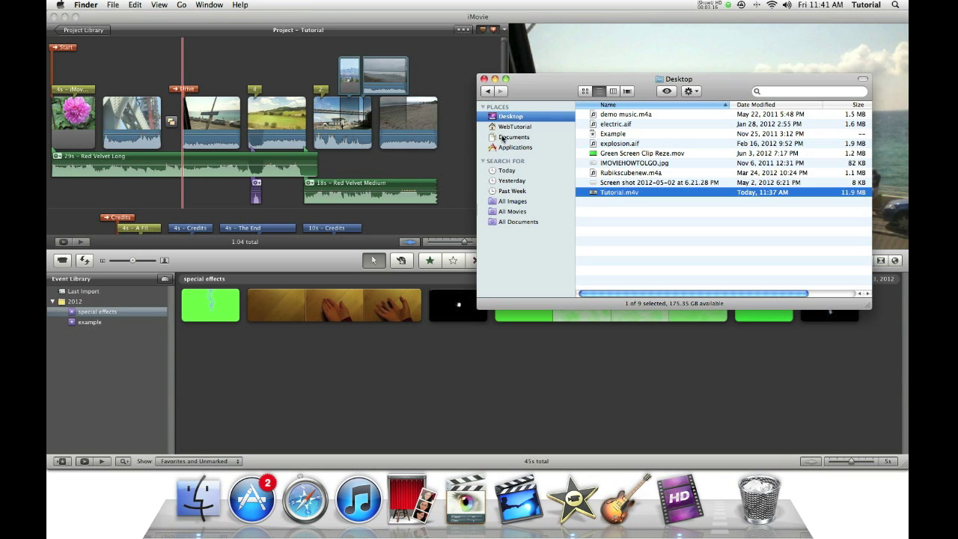
- Launch iDVD from the Finder Applications folder
click(510, 149)
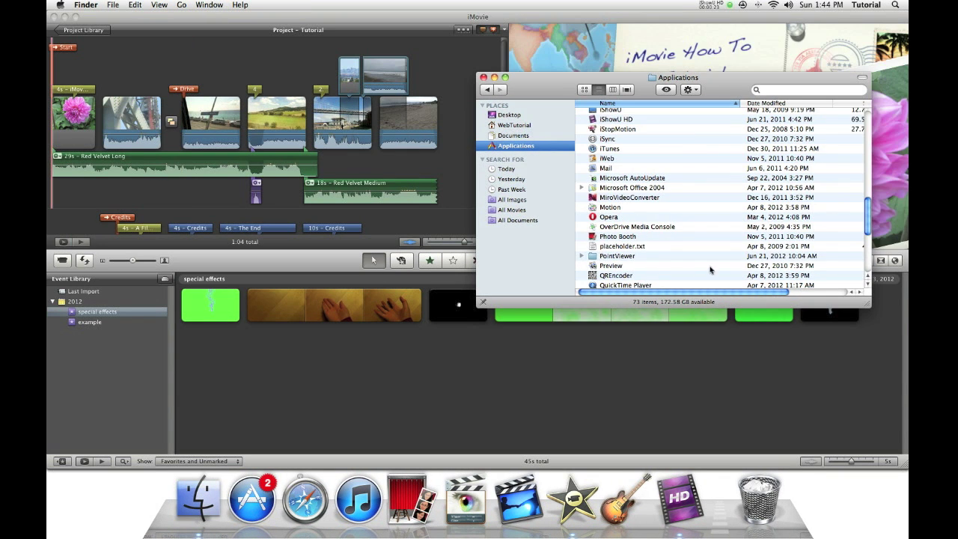
drag(863, 220, 866, 198)
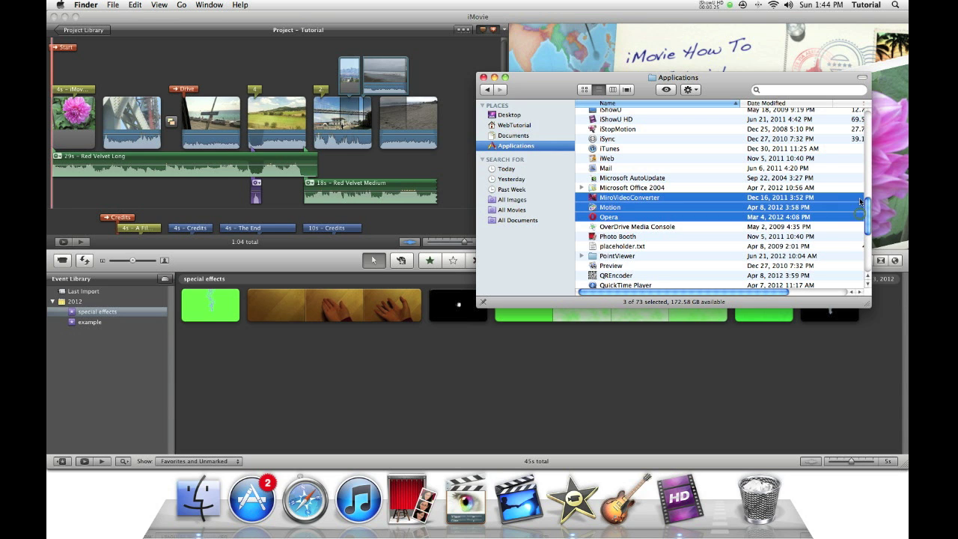
scroll(868, 198, up, 2)
scroll(871, 196, up, 2)
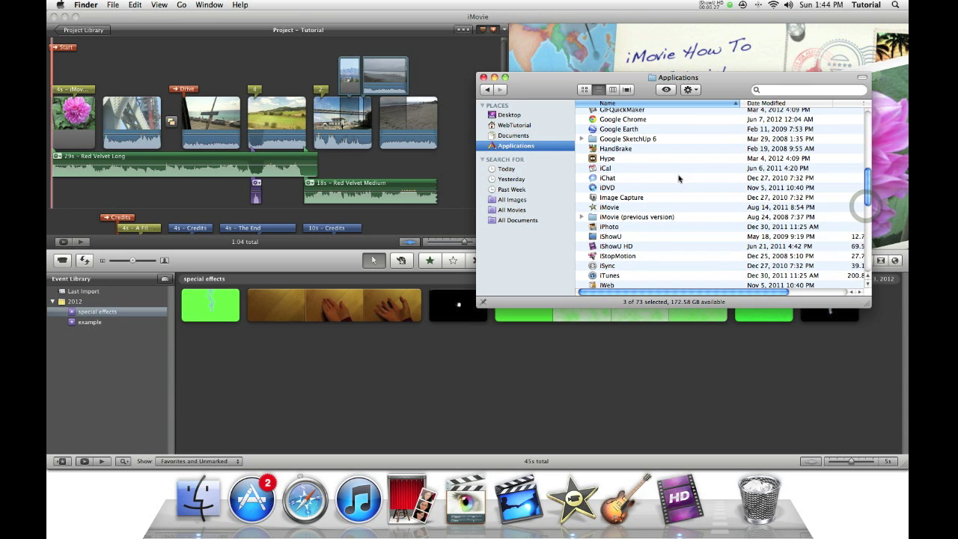
click(662, 192)
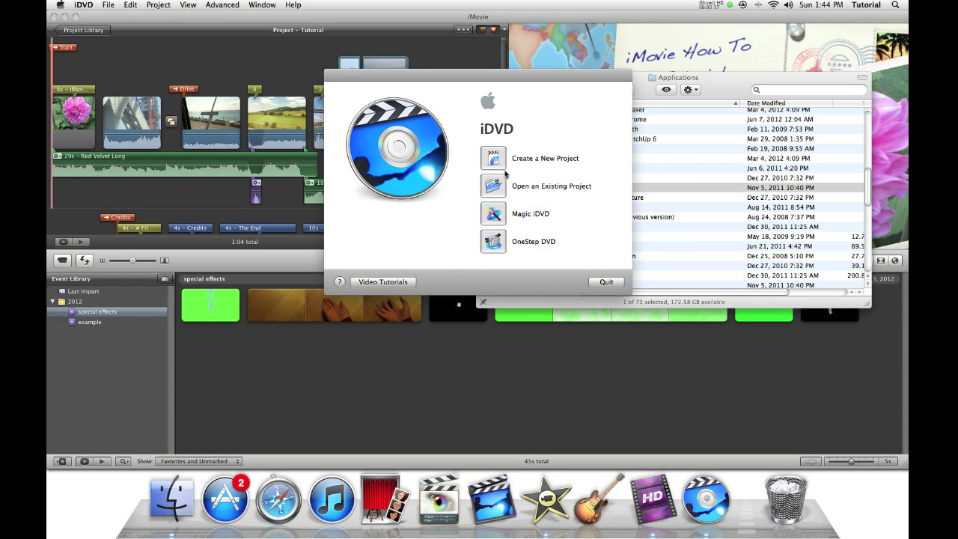
- Create a new iDVD project named 'Demo' saved on the Desktop
click(500, 161)
text(Demo)
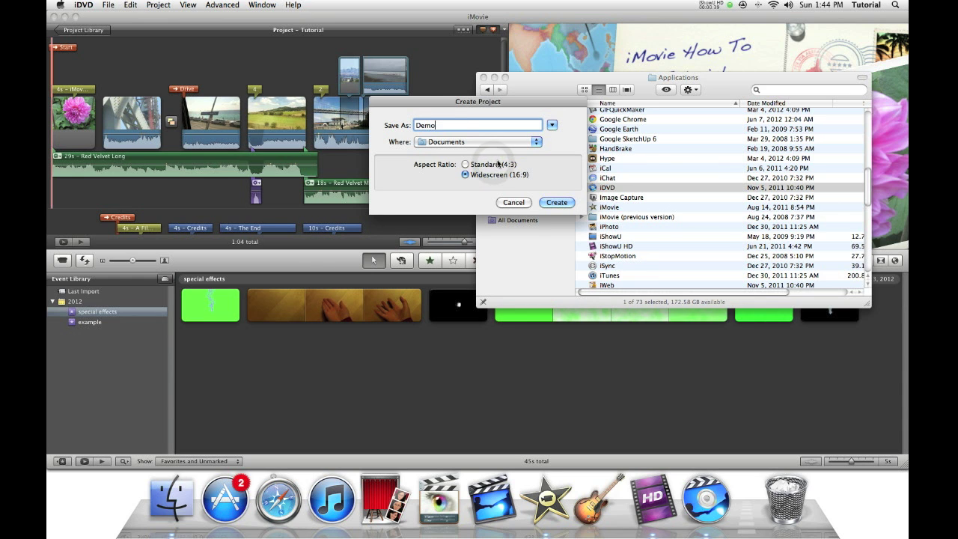
click(490, 143)
click(483, 174)
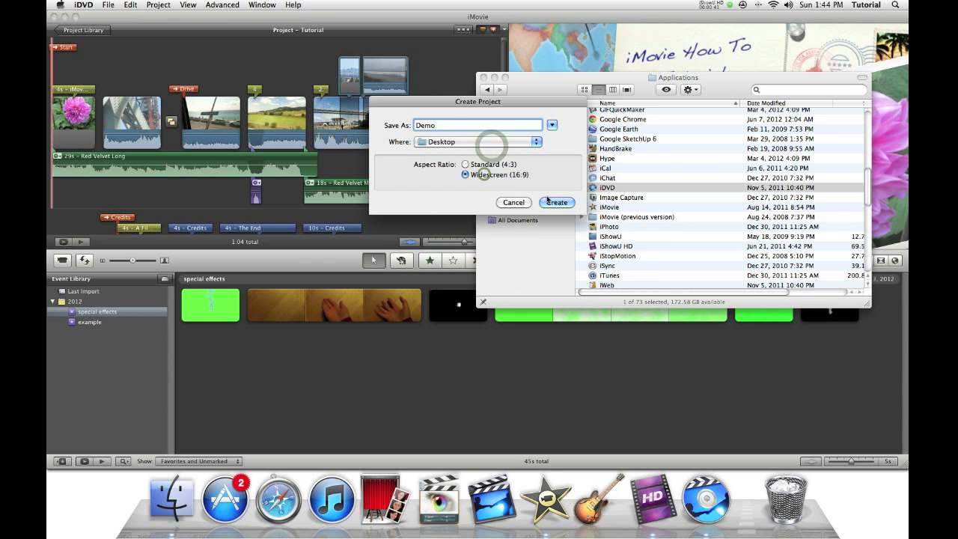
click(554, 202)
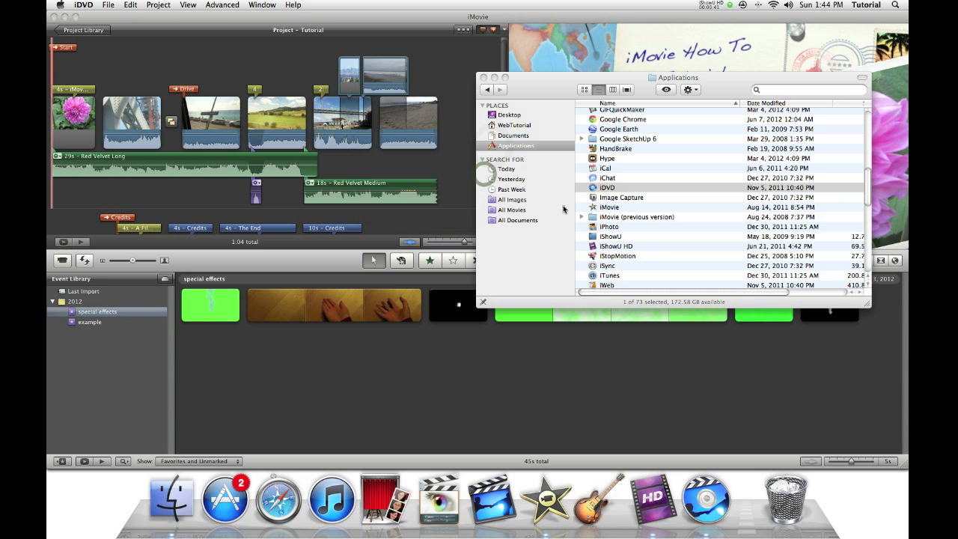
- Close the Finder window, enlarge the Demo window and apply the Modern theme
click(483, 78)
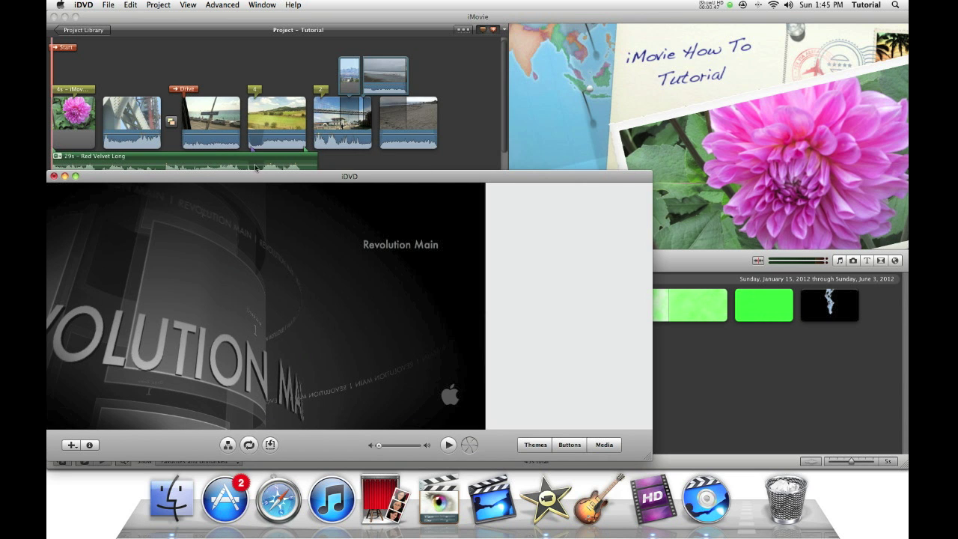
drag(256, 176, 256, 7)
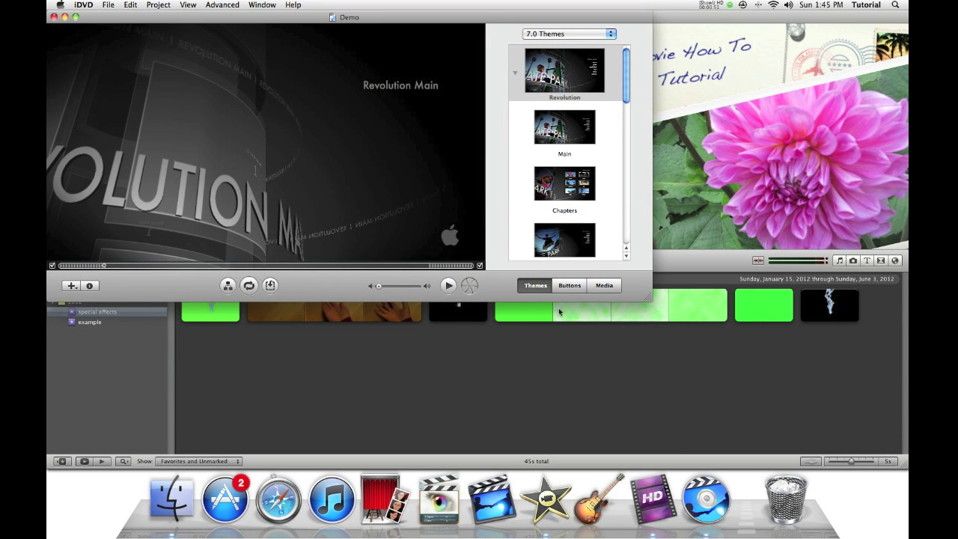
drag(644, 296, 902, 455)
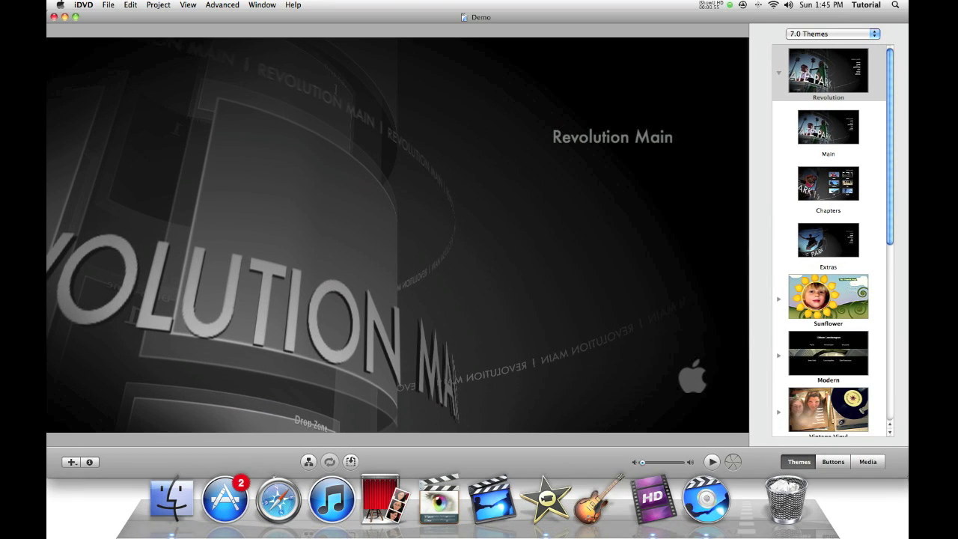
click(821, 360)
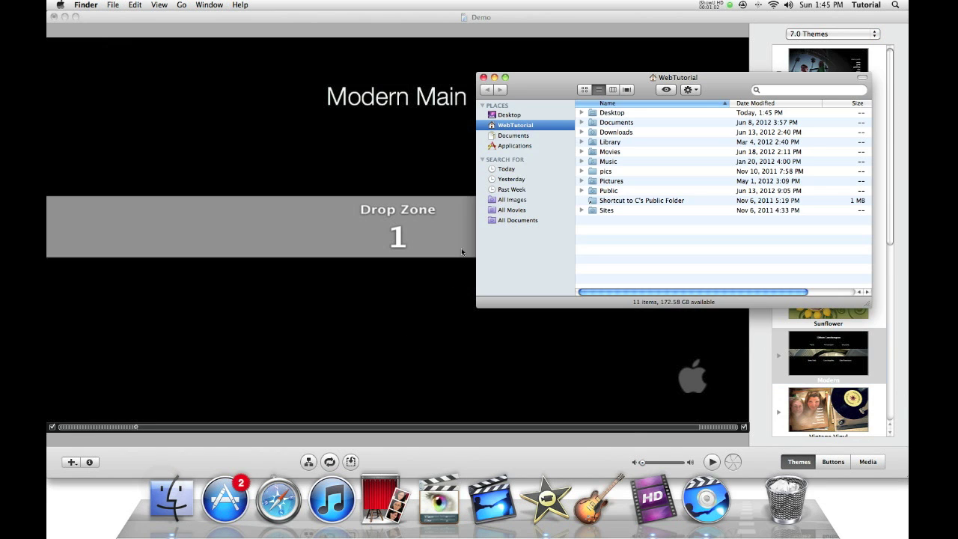
- Drag Tutorial.m4v from the Desktop onto the Demo menu, creating Play Movie and Scene Selection
click(533, 114)
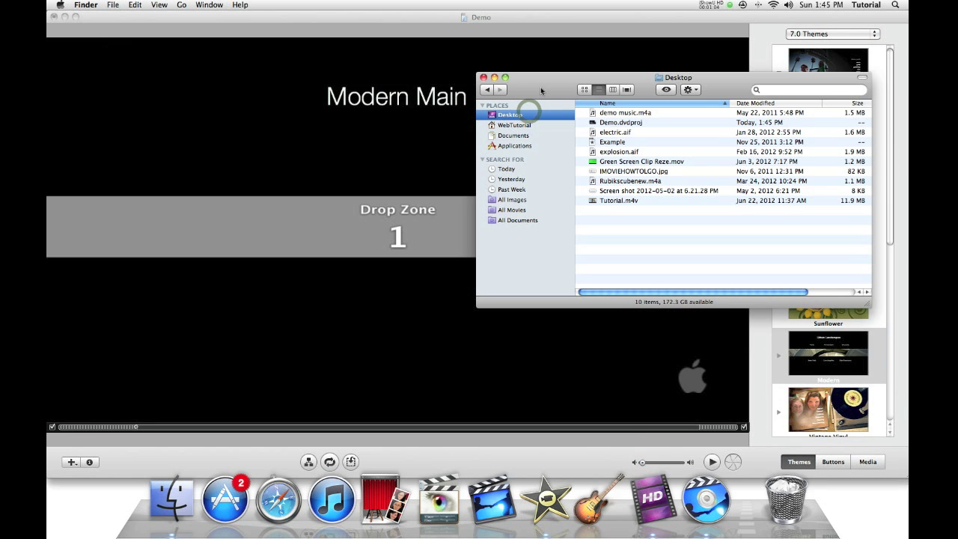
drag(541, 87, 771, 82)
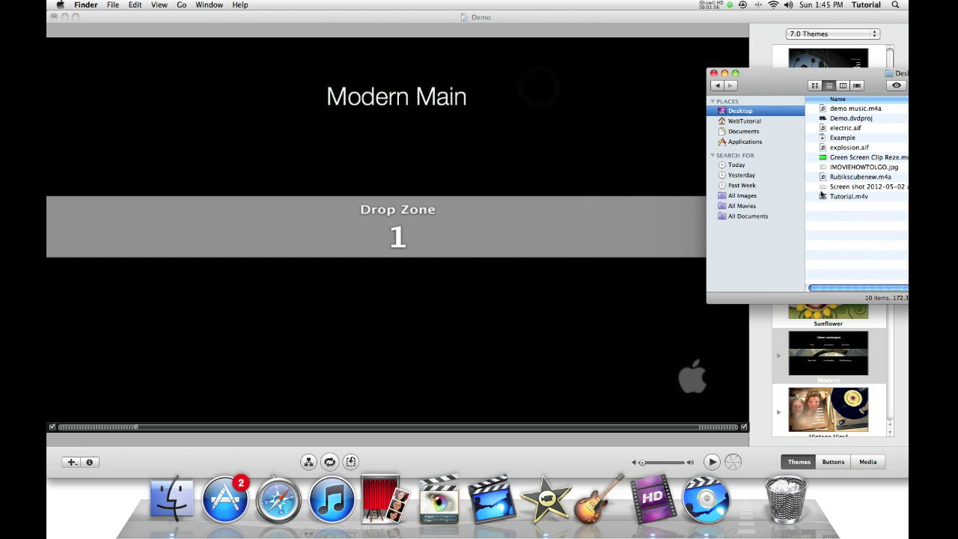
drag(859, 199, 410, 142)
click(410, 135)
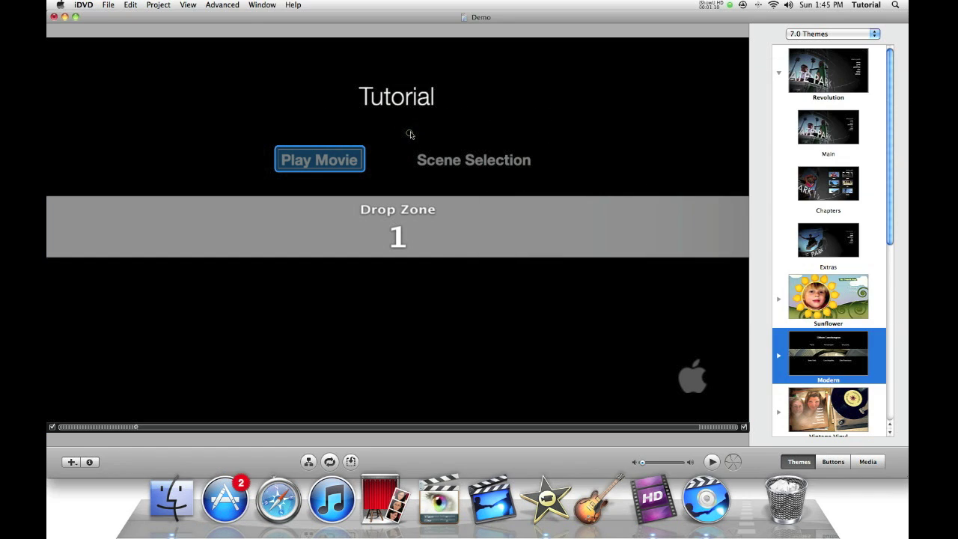
click(409, 134)
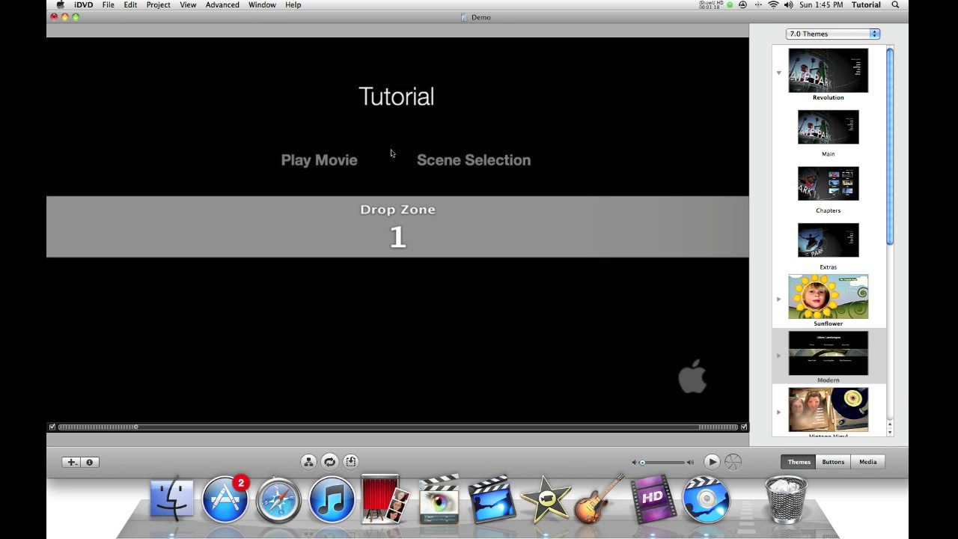
- Check that Scene Selection lists Start, Drive and Credits, then preview the disc
double_click(459, 157)
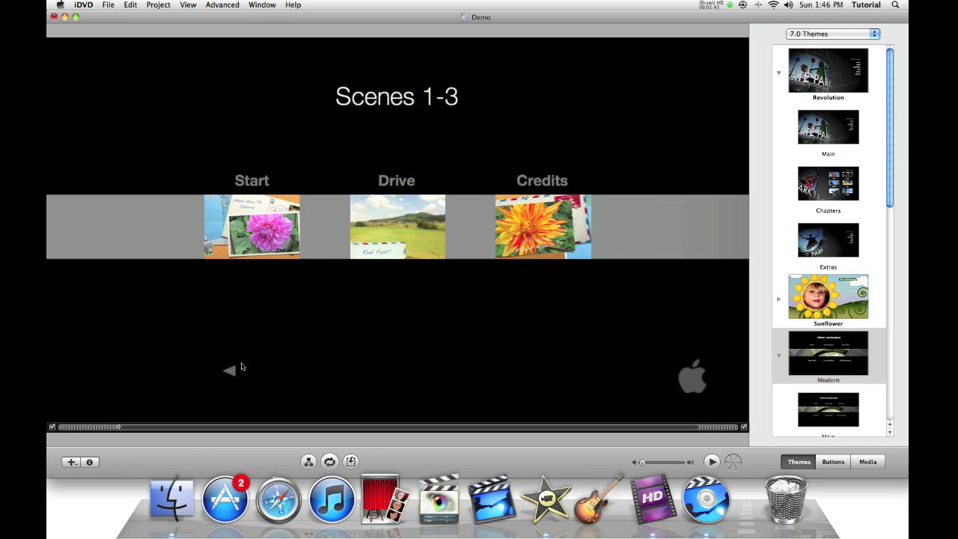
click(223, 373)
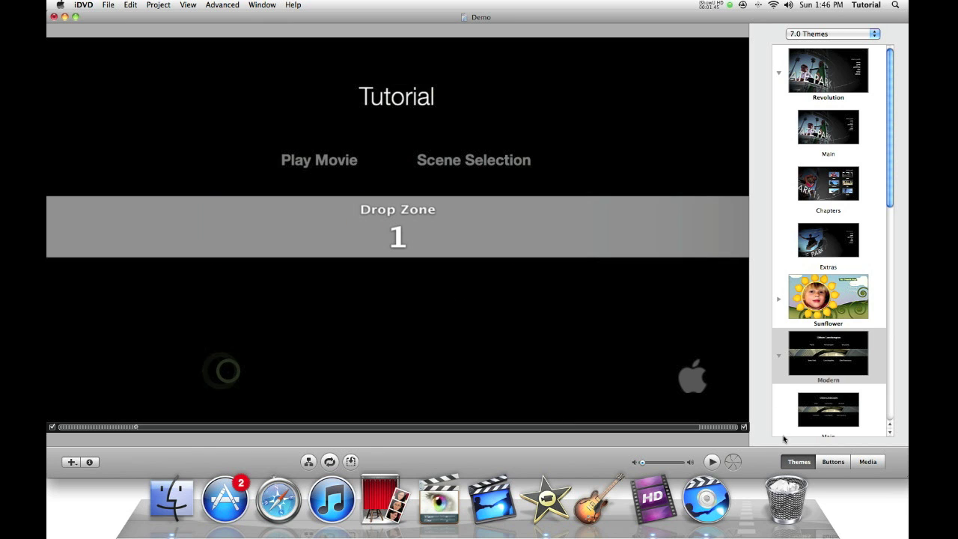
click(707, 460)
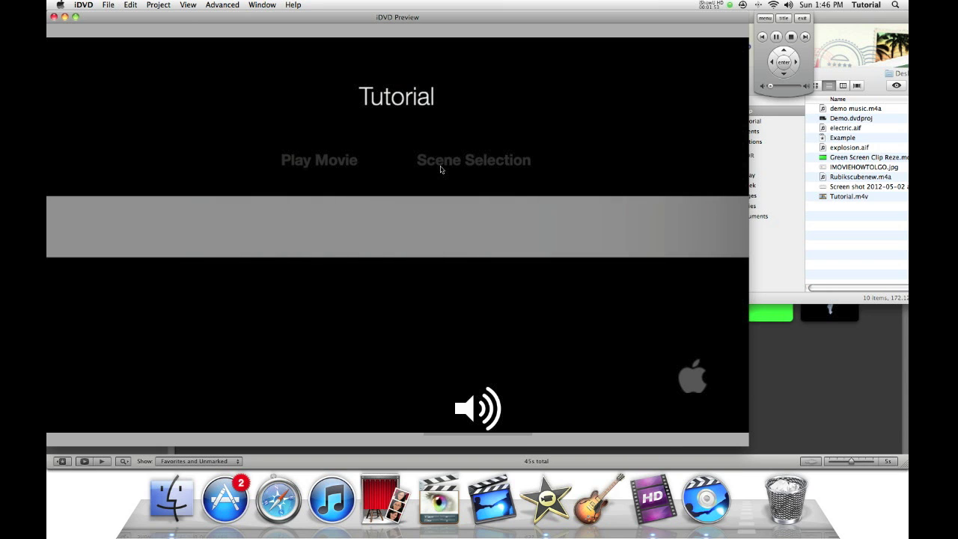
click(334, 166)
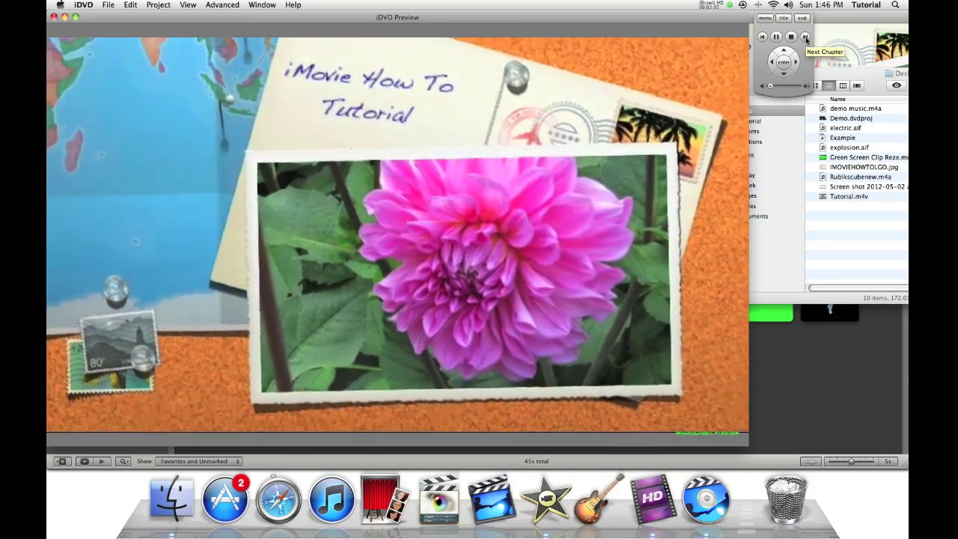
click(805, 37)
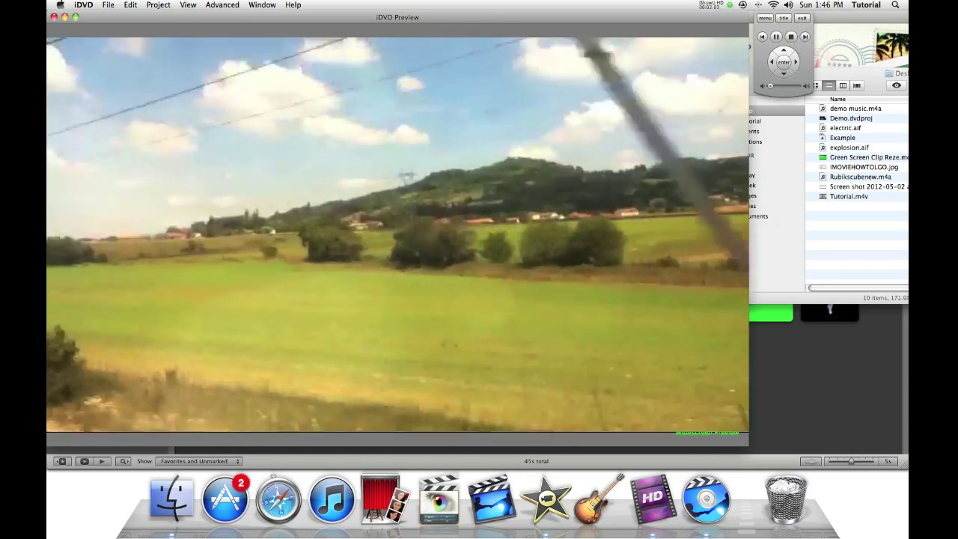
click(805, 37)
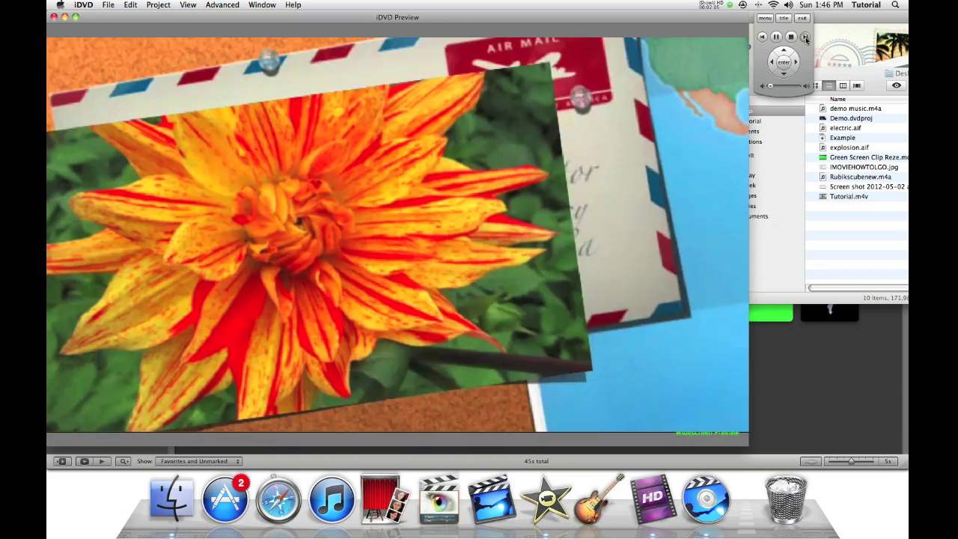
click(763, 37)
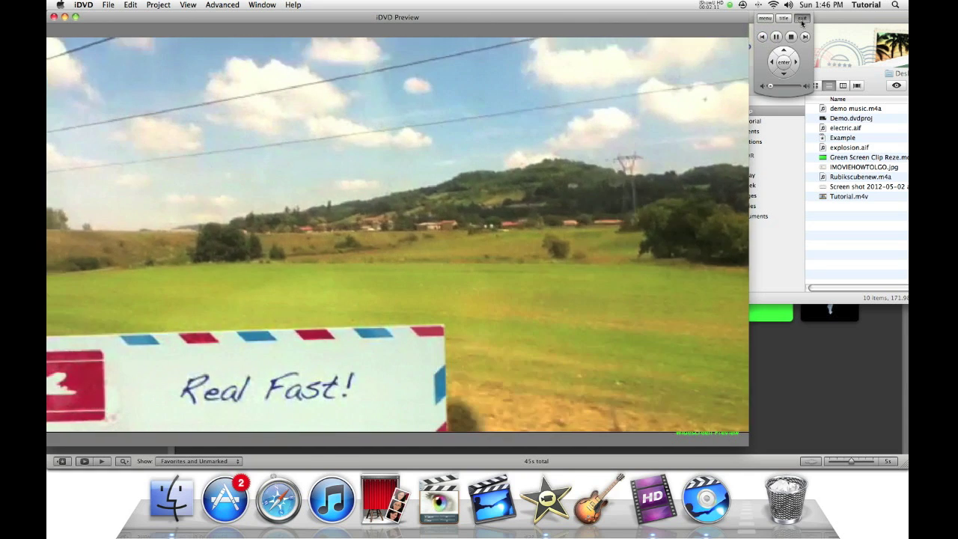
click(802, 21)
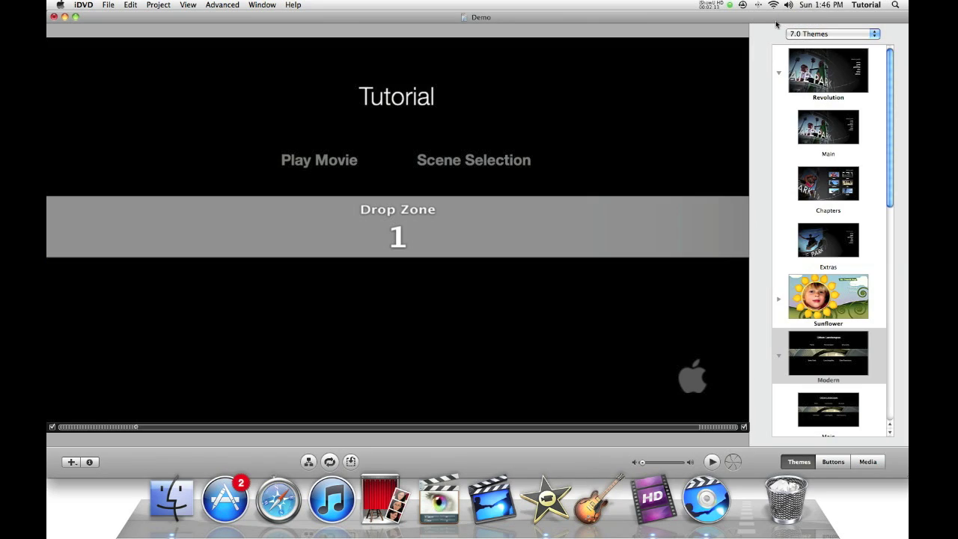